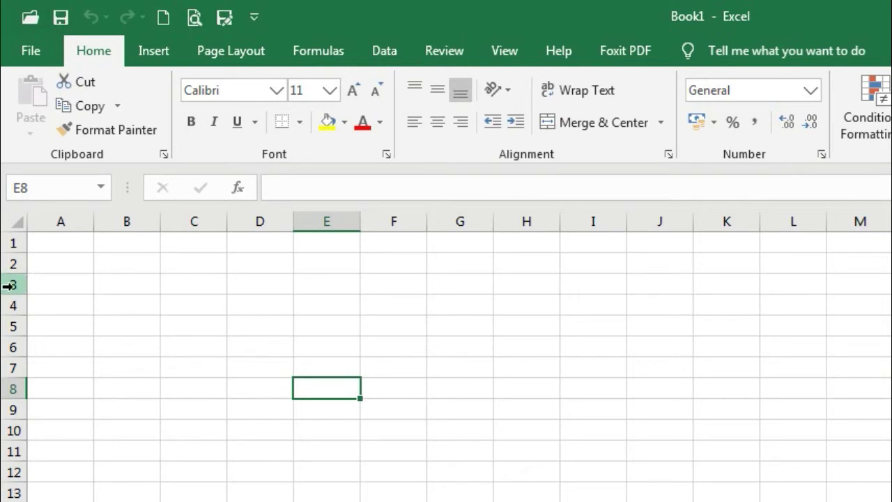
# Extend the empty cell B3 with AutoFill down to row 11 and across to column C.
pyautogui.click(130, 284)
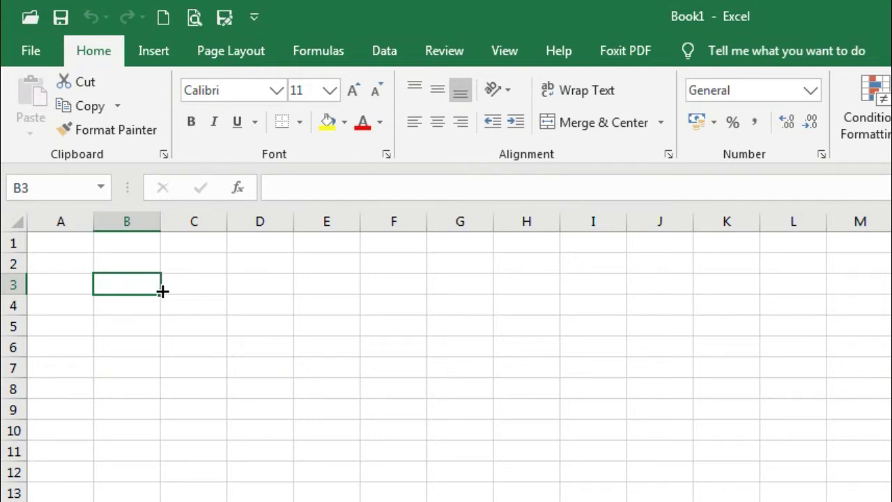
pyautogui.moveTo(163, 294); pyautogui.dragTo(282, 456)
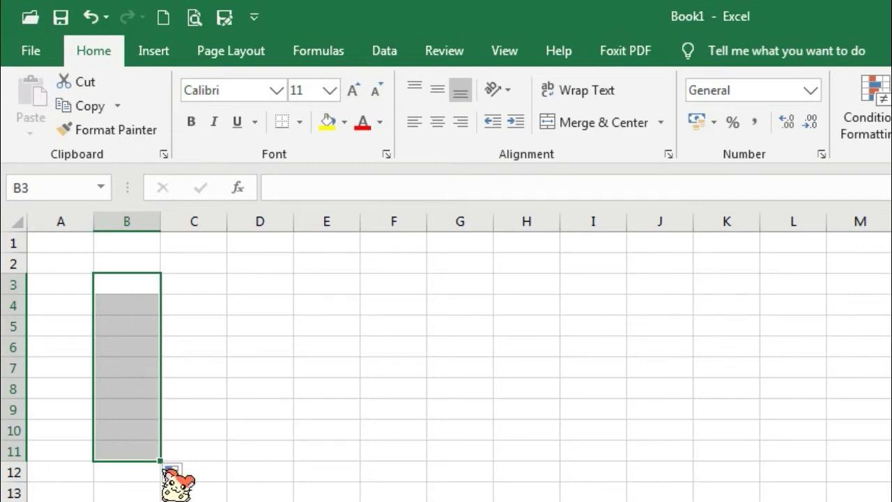
pyautogui.moveTo(161, 461); pyautogui.dragTo(203, 456)
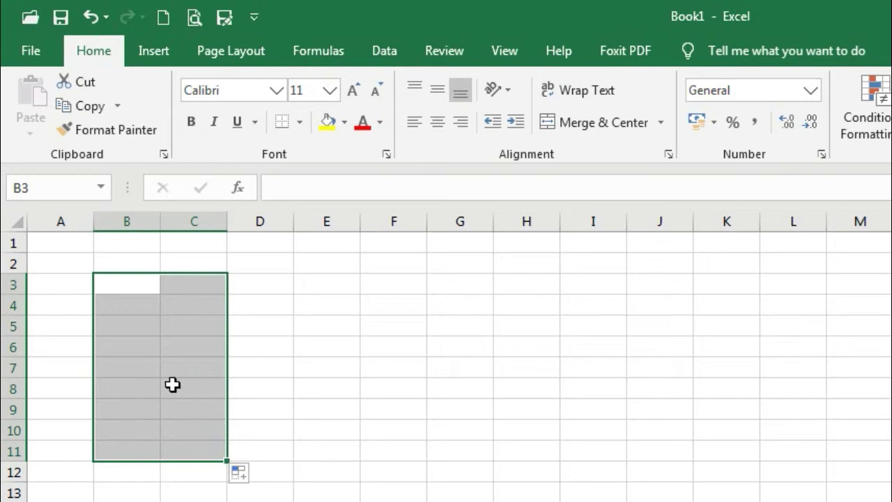
# Enter the numbers 1, 2 and 3 in cells D6 to D8.
pyautogui.click(279, 347)
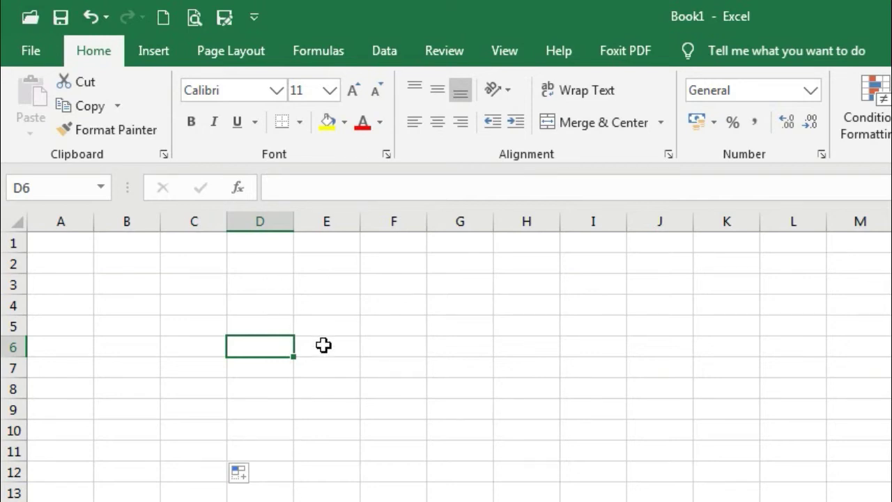
pyautogui.write('1')
pyautogui.hotkey('ctrl', 'Return')
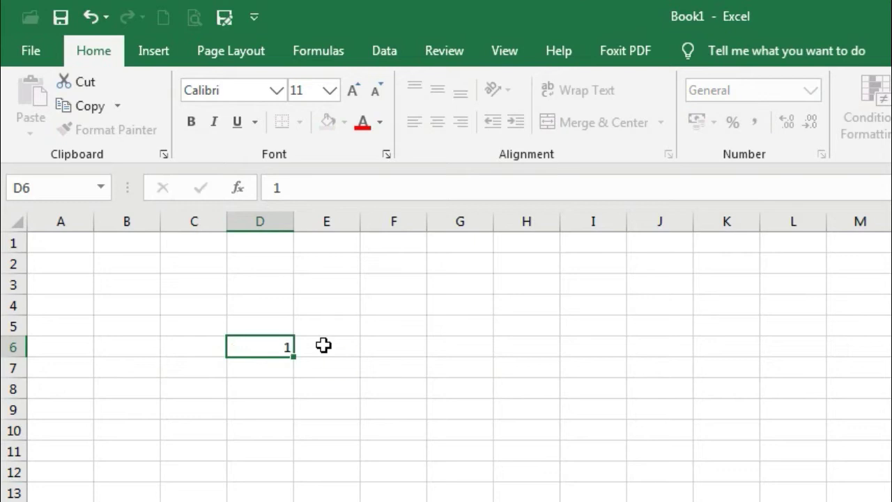
pyautogui.press('Return')
pyautogui.write('2')
pyautogui.press('Return')
pyautogui.write('3')
pyautogui.press('Return')
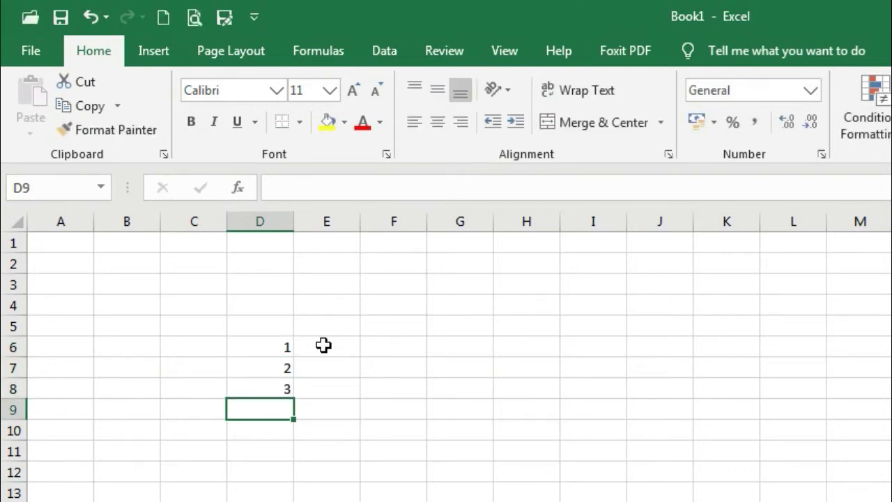
pyautogui.press('Return')
pyautogui.write('4')
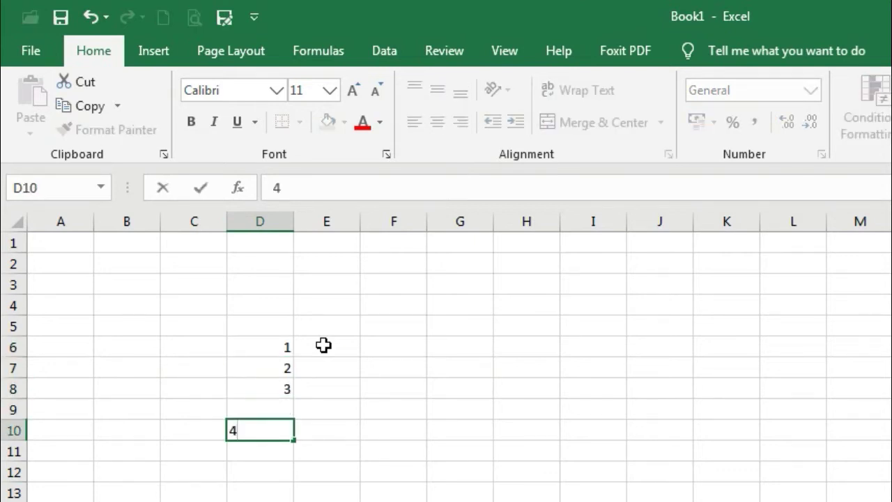
pyautogui.press('Return')
pyautogui.write('5')
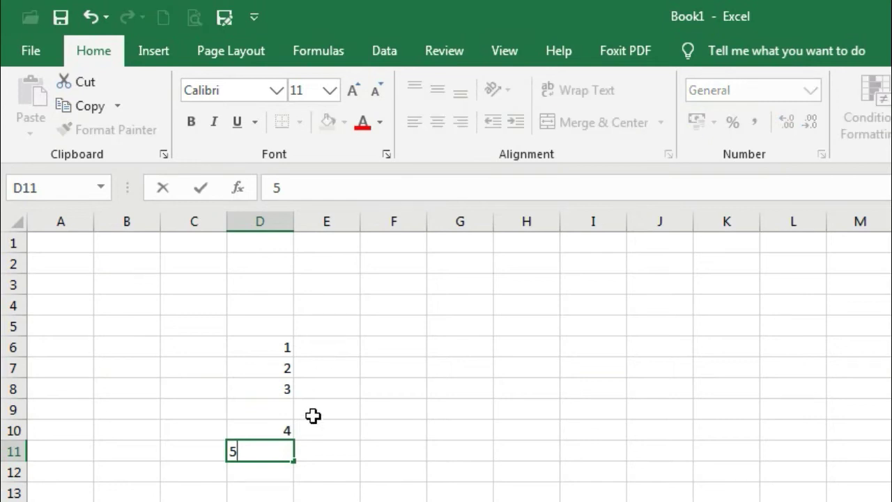
pyautogui.click(271, 434)
pyautogui.moveTo(270, 434); pyautogui.dragTo(269, 454)
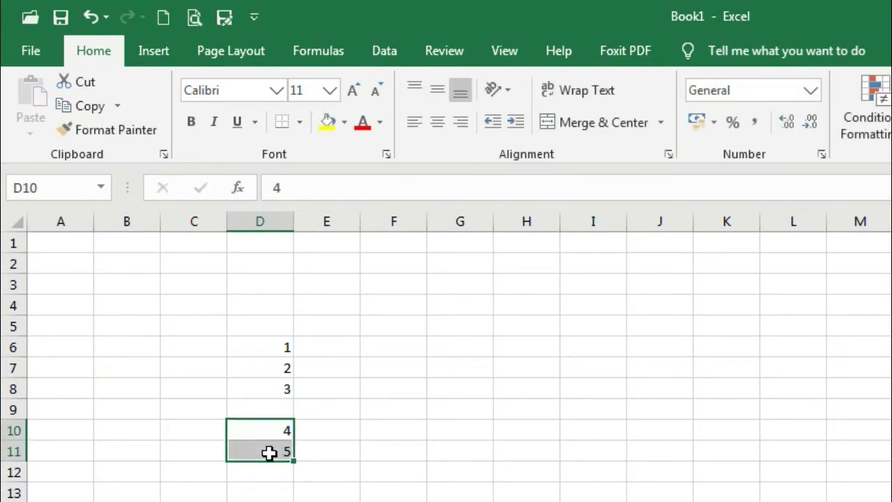
pyautogui.press('Delete')
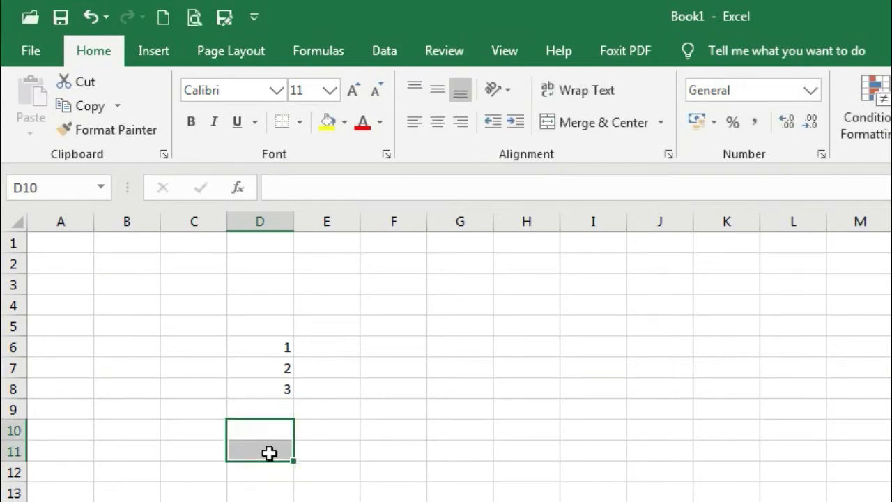
# Extend the number series from cells D7:D8 down to D15 with AutoFill so it runs to 10.
pyautogui.click(269, 412)
pyautogui.click(268, 388)
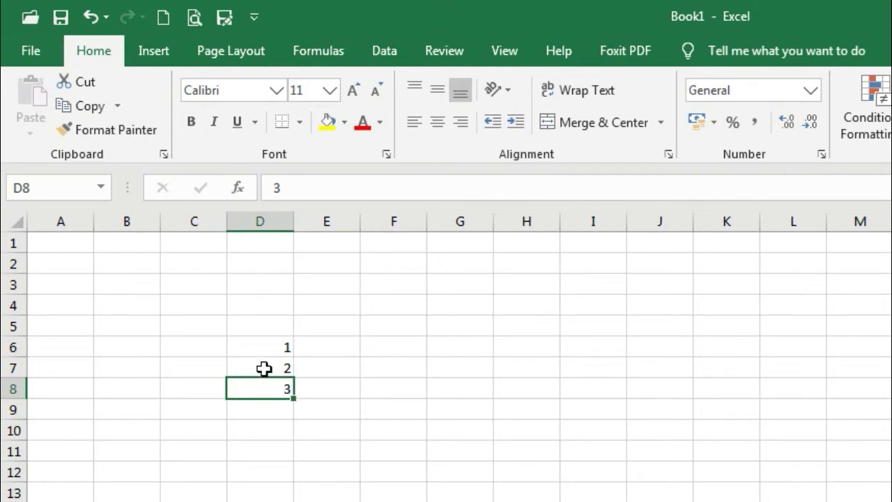
pyautogui.moveTo(264, 368); pyautogui.dragTo(264, 386)
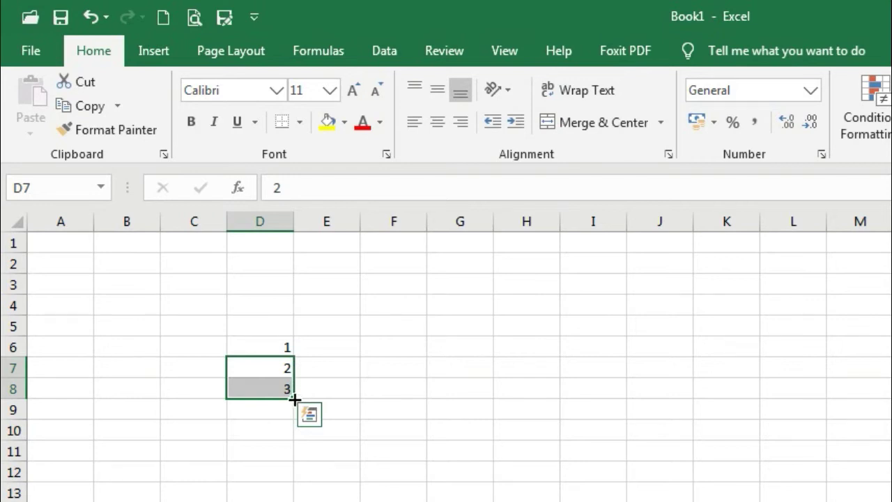
pyautogui.click(295, 399)
pyautogui.moveTo(295, 398); pyautogui.dragTo(297, 501)
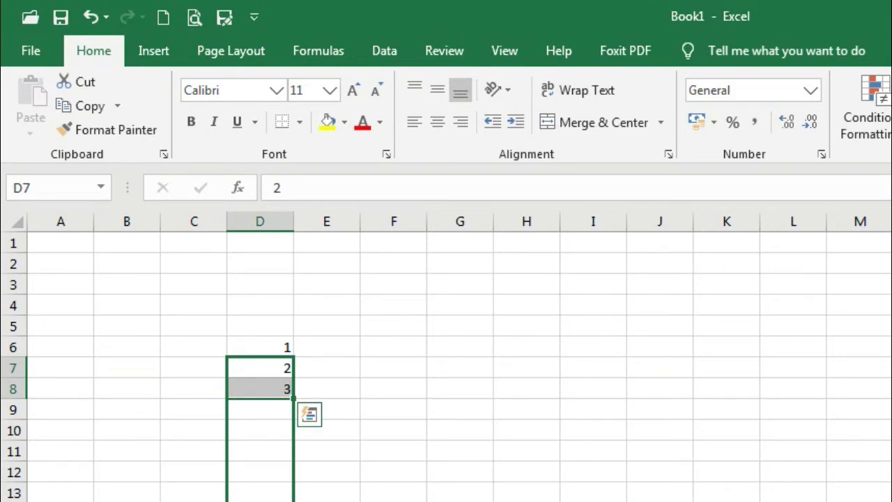
pyautogui.moveTo(296, 501); pyautogui.dragTo(292, 501)
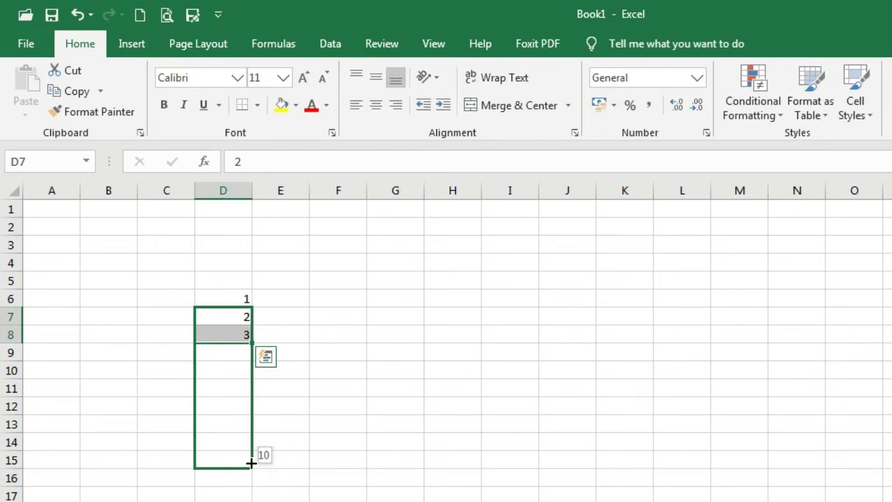
pyautogui.moveTo(251, 462); pyautogui.dragTo(251, 461)
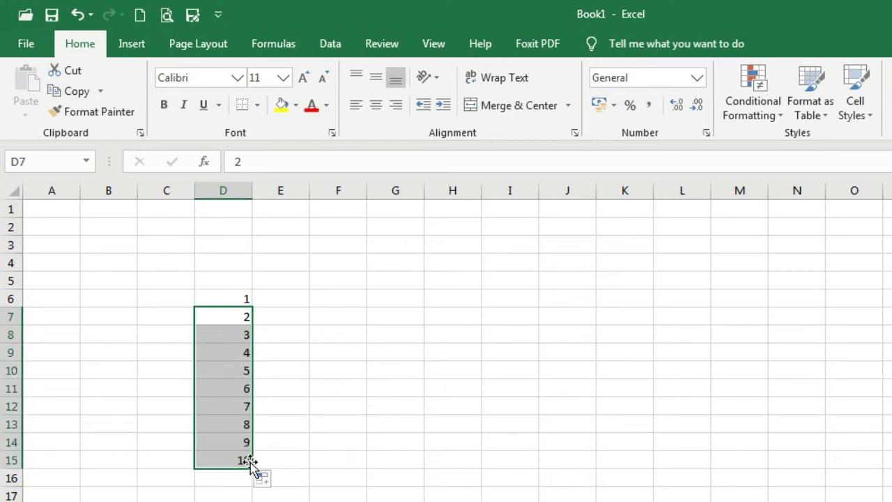
pyautogui.click(293, 460)
pyautogui.click(400, 496)
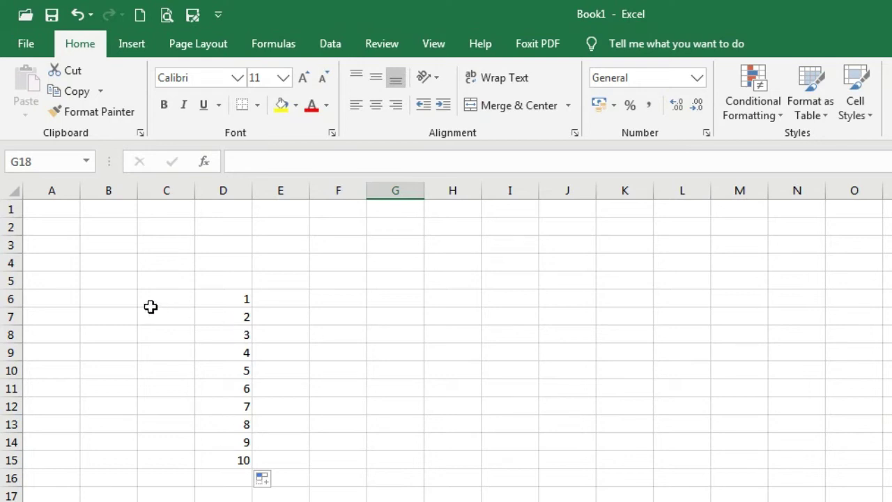
# Widen column D to about one and a half times its width.
pyautogui.click(228, 265)
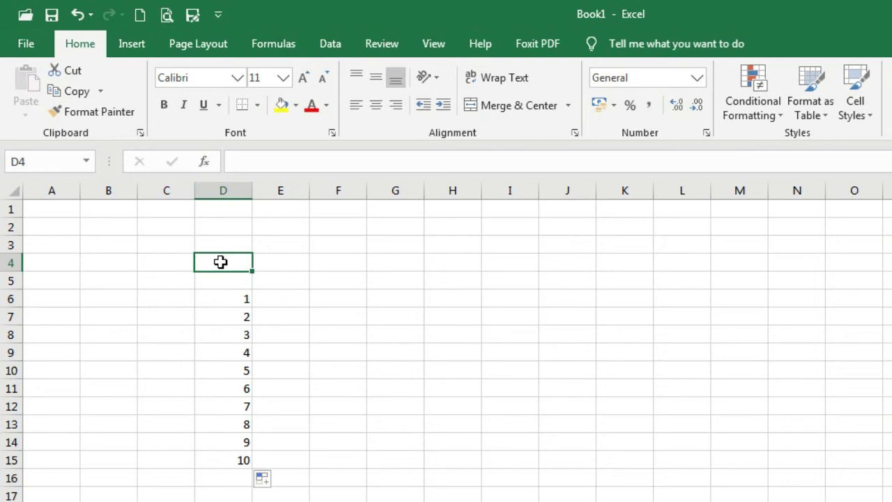
pyautogui.click(237, 190)
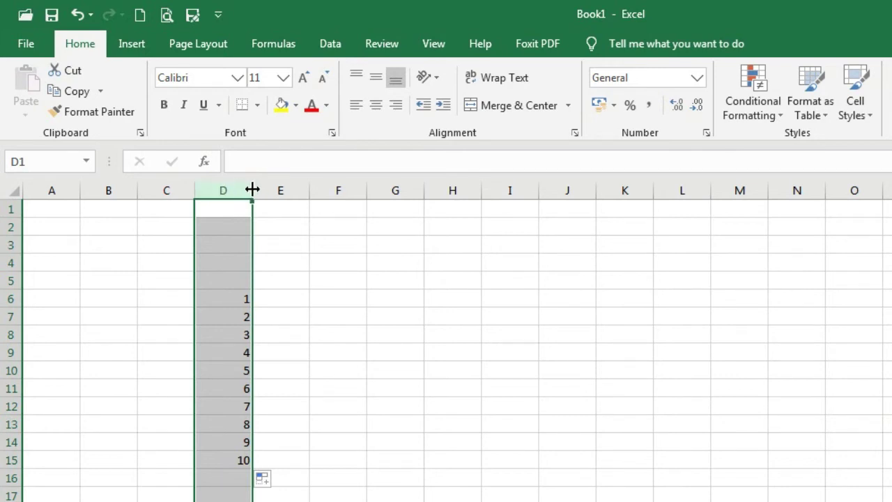
pyautogui.moveTo(252, 190); pyautogui.dragTo(281, 193)
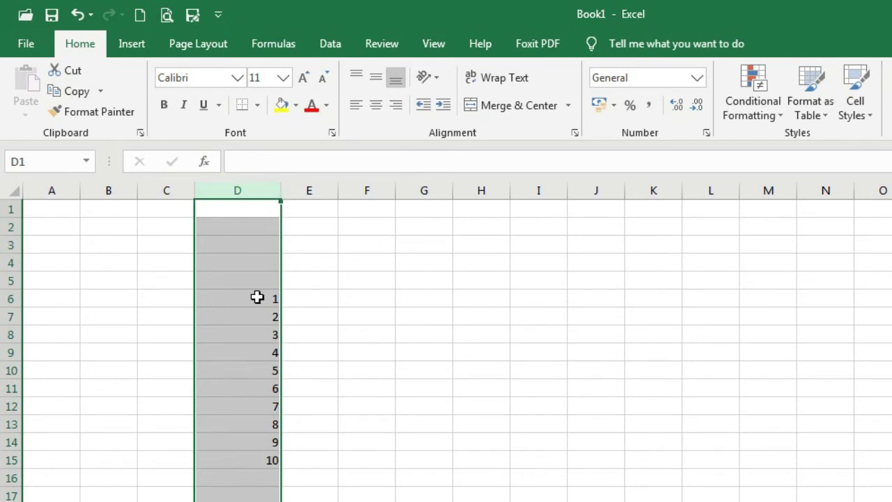
pyautogui.click(249, 262)
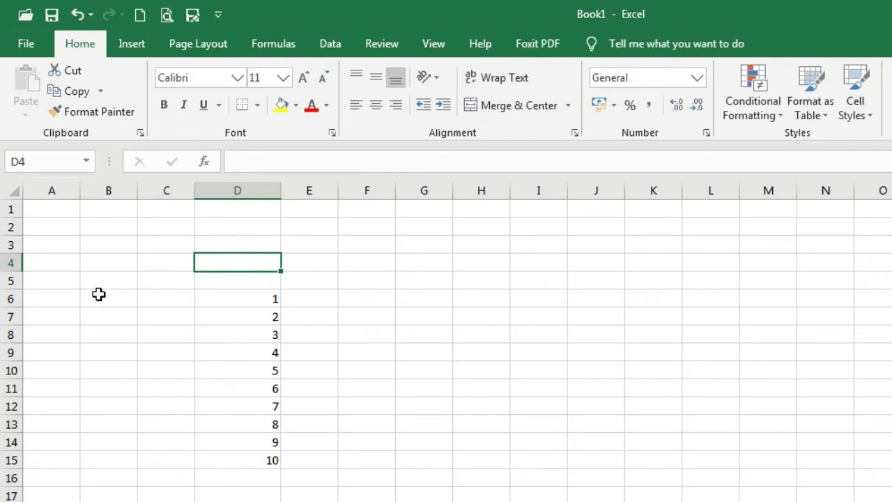
# Increase the height of row 4 to about twice its height.
pyautogui.click(11, 263)
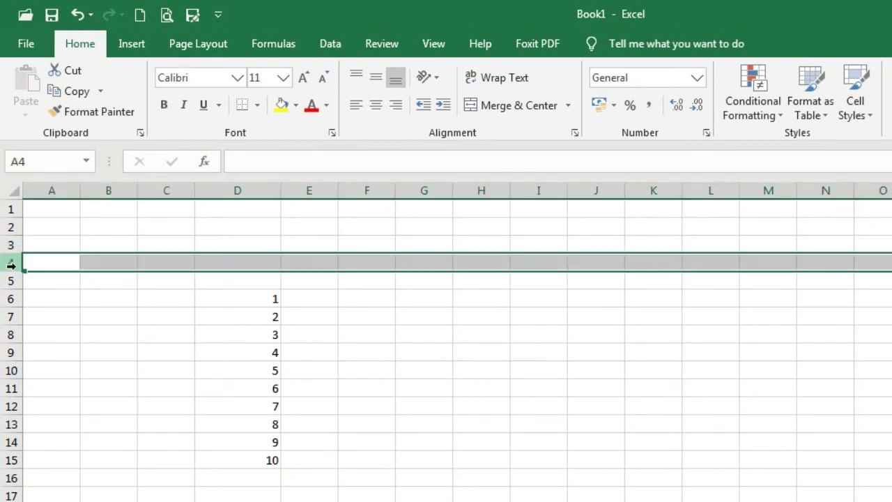
pyautogui.click(11, 262)
pyautogui.moveTo(16, 272); pyautogui.dragTo(14, 288)
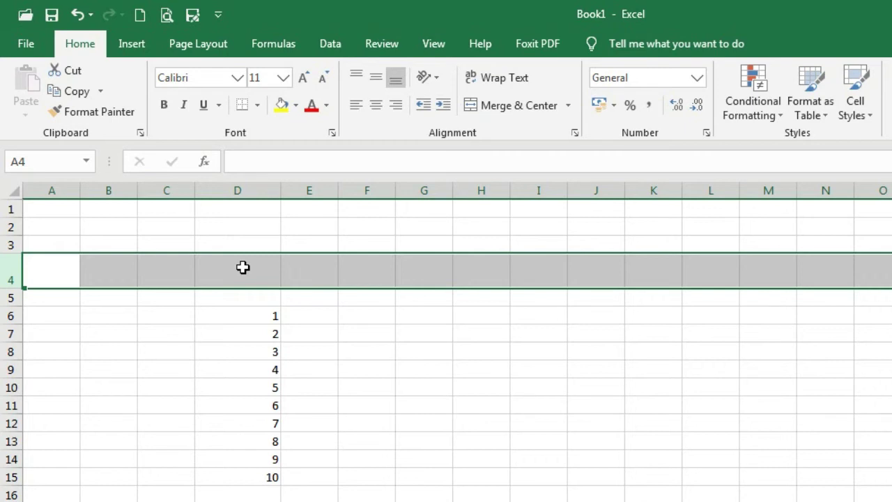
pyautogui.click(391, 456)
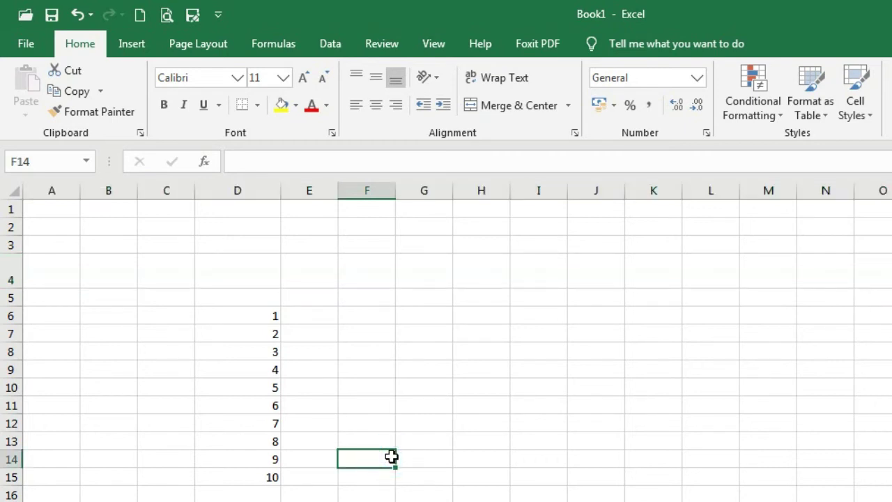
# Move the number series in D6:D15 to cells A1:A10.
pyautogui.moveTo(256, 317); pyautogui.dragTo(258, 472)
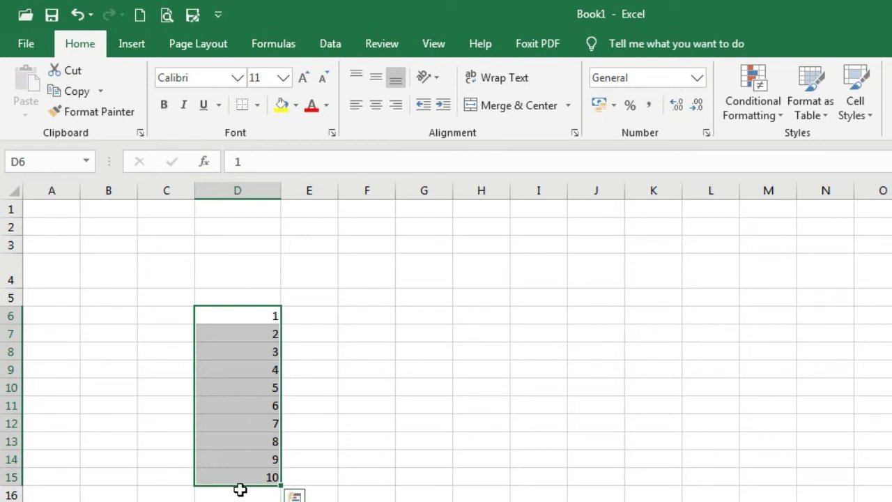
pyautogui.moveTo(239, 318); pyautogui.dragTo(240, 476)
pyautogui.moveTo(238, 491); pyautogui.dragTo(70, 381)
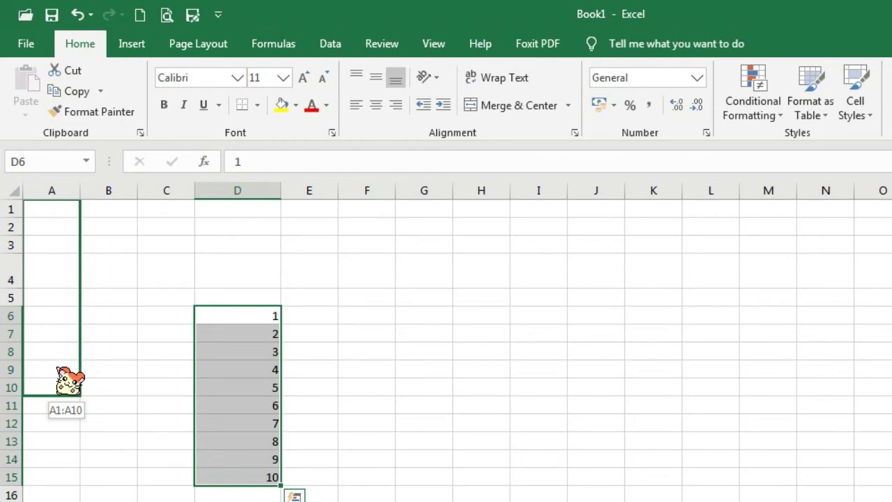
pyautogui.moveTo(70, 380); pyautogui.dragTo(57, 367)
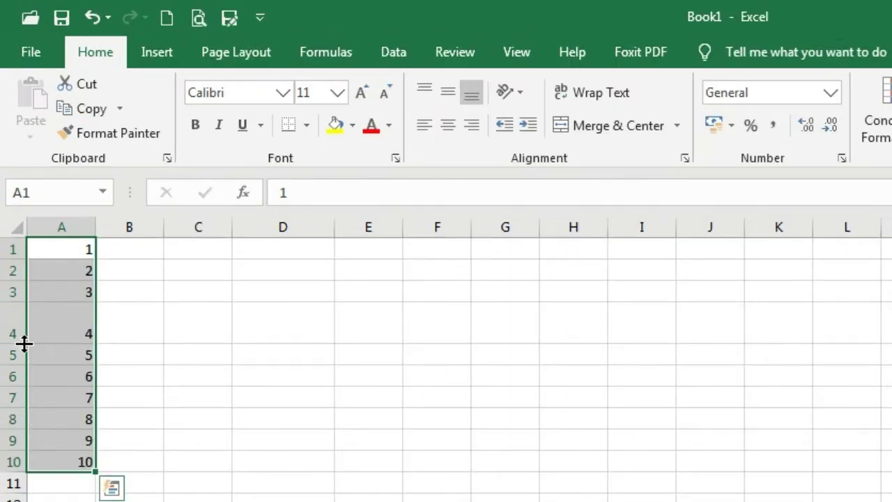
# Shrink row 4 and column D back to nearly the size of the neighbouring rows and columns.
pyautogui.moveTo(23, 343); pyautogui.dragTo(24, 325)
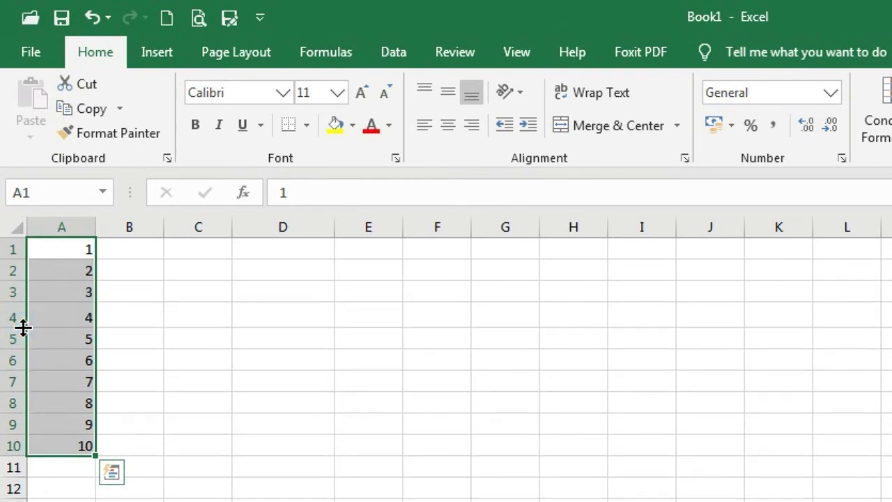
pyautogui.moveTo(332, 231); pyautogui.dragTo(303, 236)
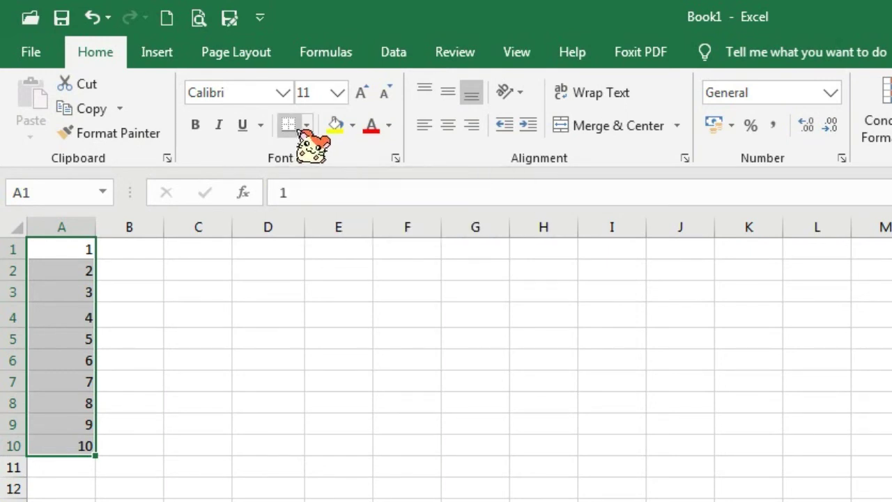
# Apply All Borders to the numbers in cells A1:A10.
pyautogui.click(306, 126)
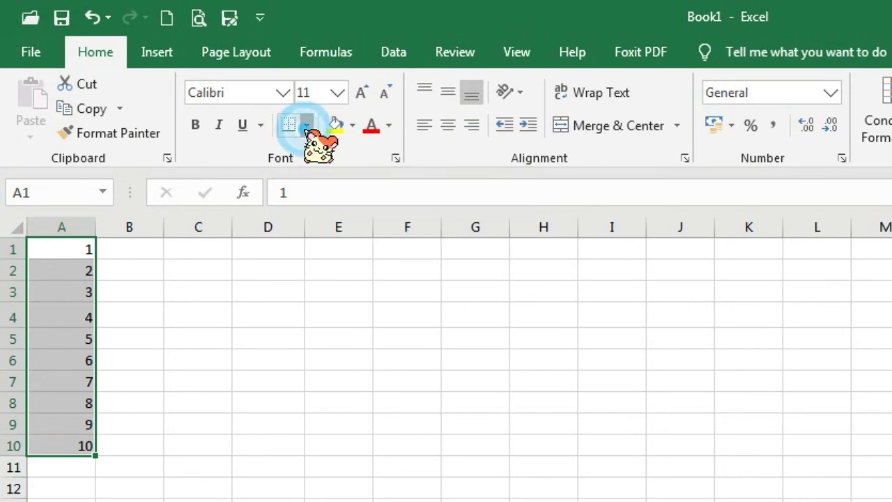
pyautogui.click(306, 125)
pyautogui.click(306, 125)
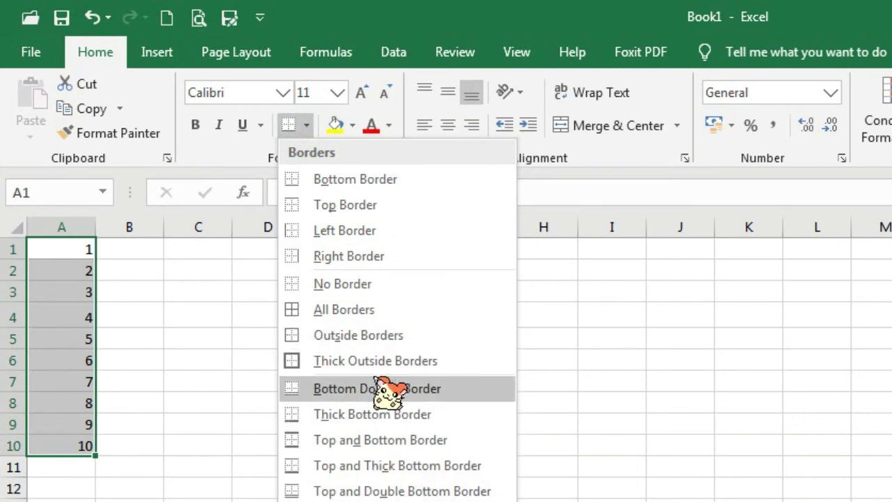
pyautogui.click(399, 312)
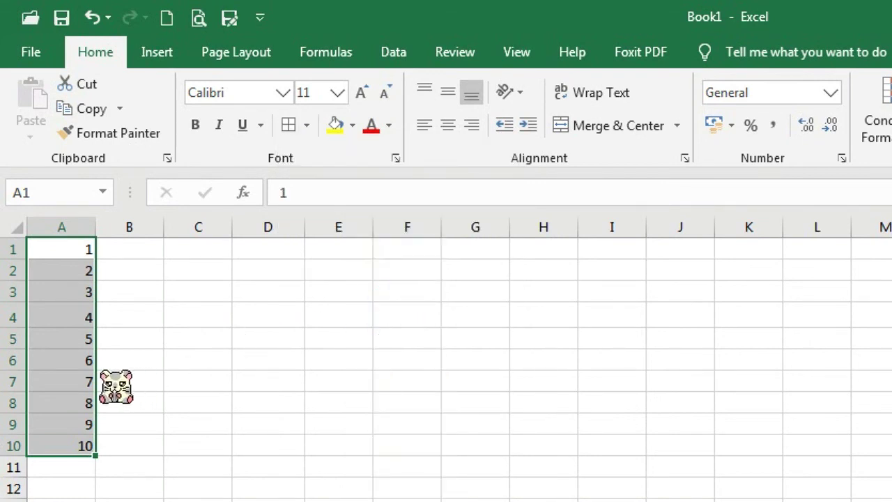
pyautogui.click(50, 428)
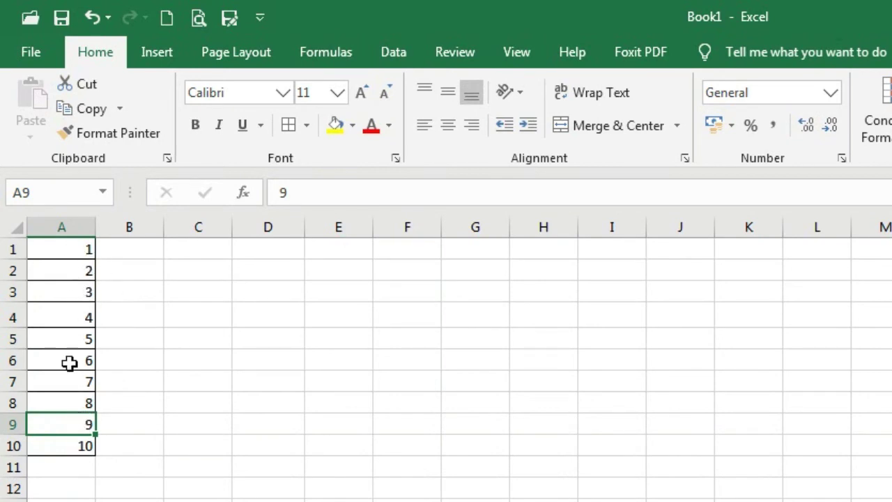
pyautogui.click(69, 444)
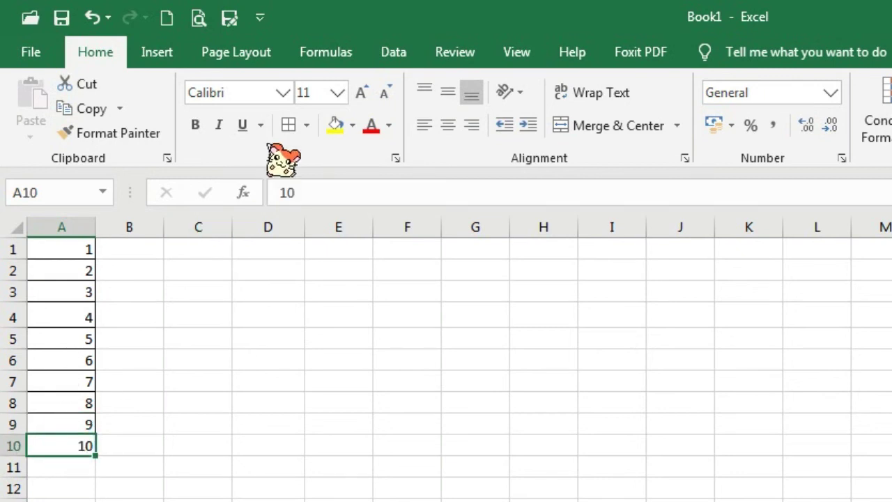
pyautogui.click(67, 444)
pyautogui.rightClick(67, 444)
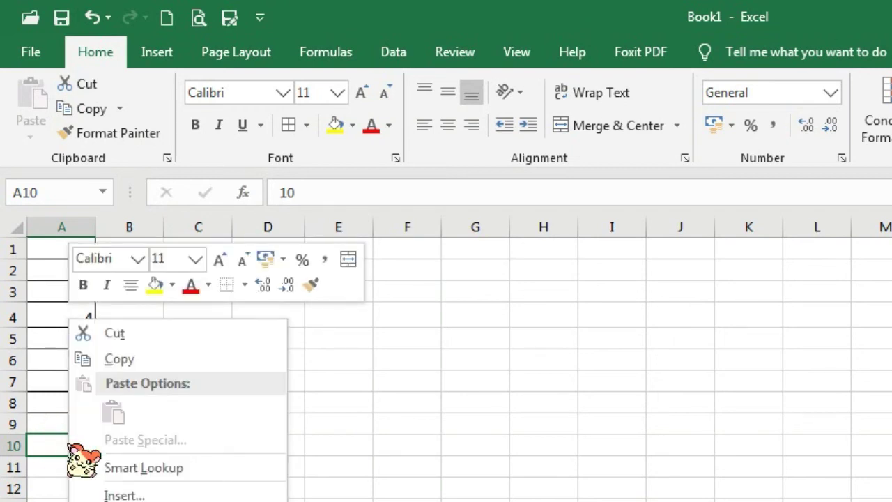
pyautogui.click(64, 439)
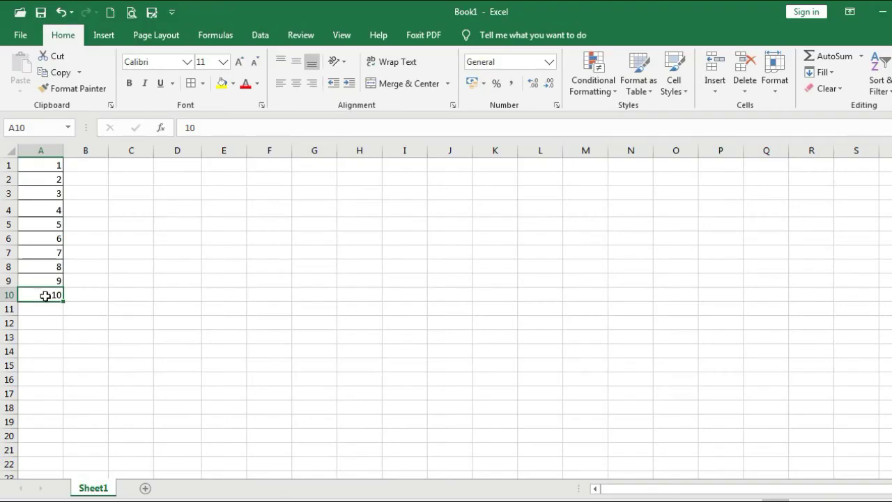
# Review the border settings of cell A8 in the Format Cells dialog, then close it.
pyautogui.click(67, 451)
pyautogui.click(44, 265)
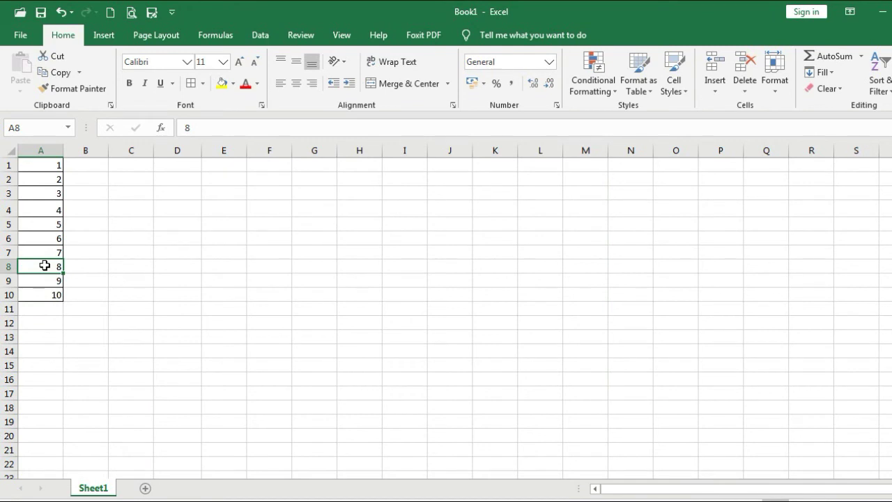
pyautogui.rightClick(44, 265)
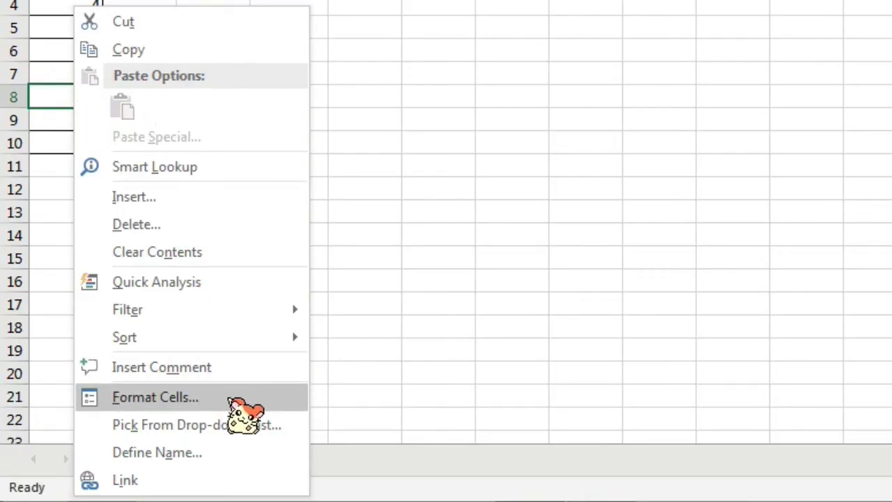
pyautogui.click(229, 397)
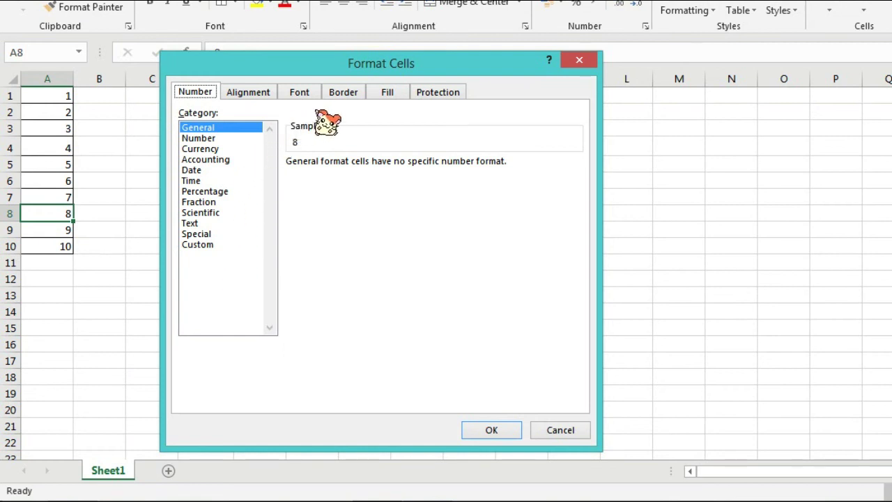
pyautogui.click(360, 96)
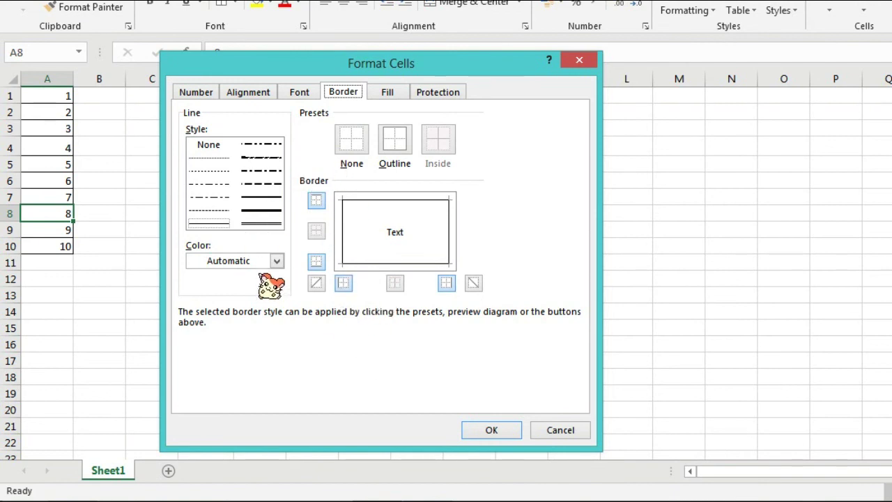
pyautogui.click(497, 432)
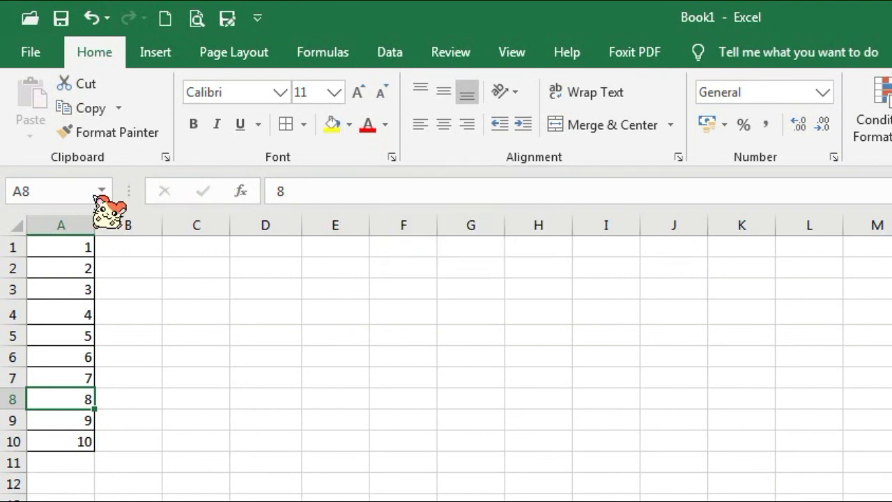
# Try moving the numbers in A1:A10 down one row to A2:A11, and undo the move.
pyautogui.moveTo(66, 250); pyautogui.dragTo(64, 446)
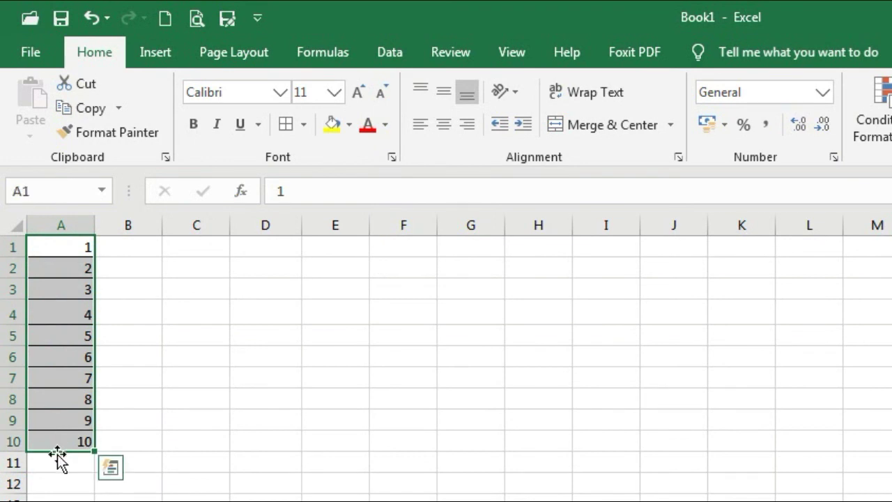
pyautogui.click(60, 457)
pyautogui.moveTo(58, 249); pyautogui.dragTo(65, 466)
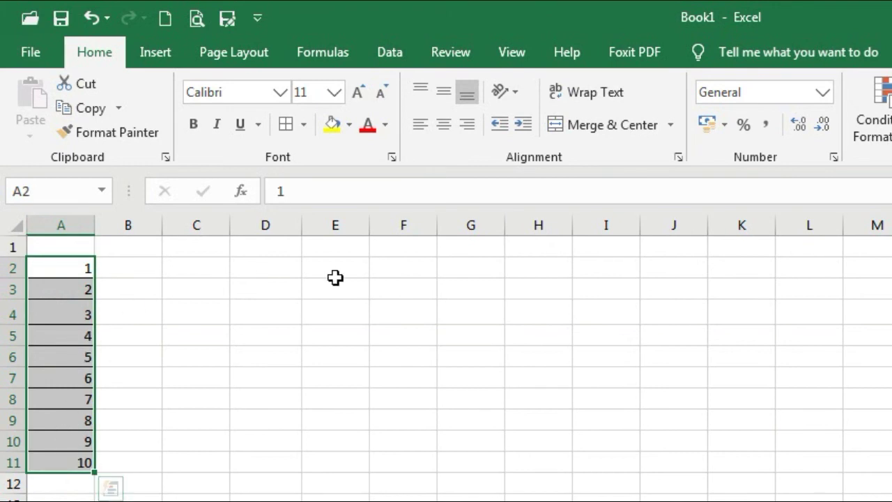
pyautogui.hotkey('ctrl', 'z')
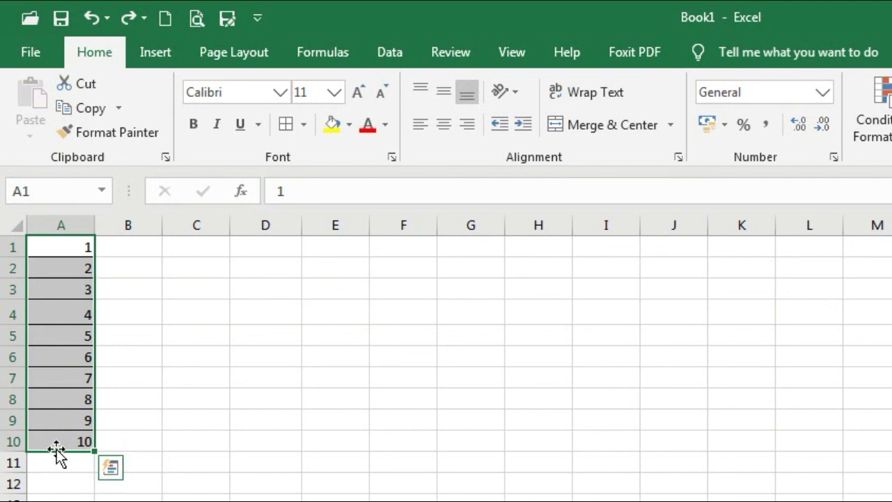
pyautogui.click(196, 499)
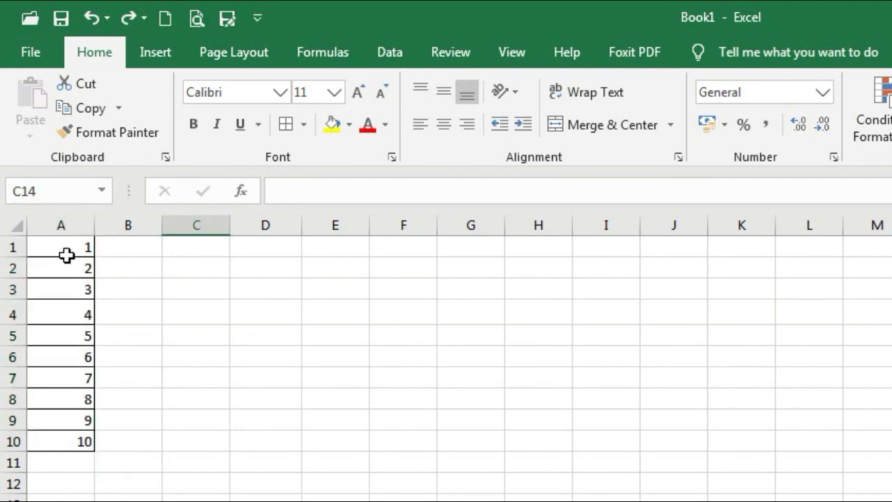
# Insert a blank row above row 1, pushing the number series down one row.
pyautogui.click(12, 248)
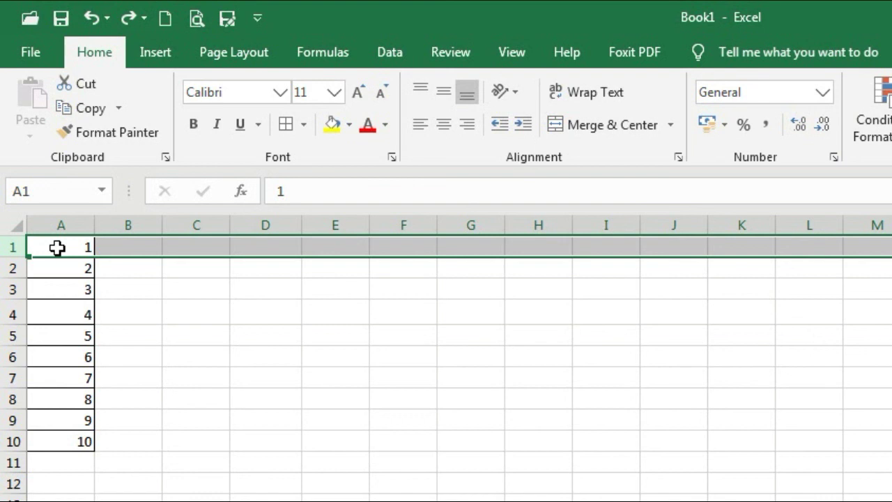
pyautogui.rightClick(15, 253)
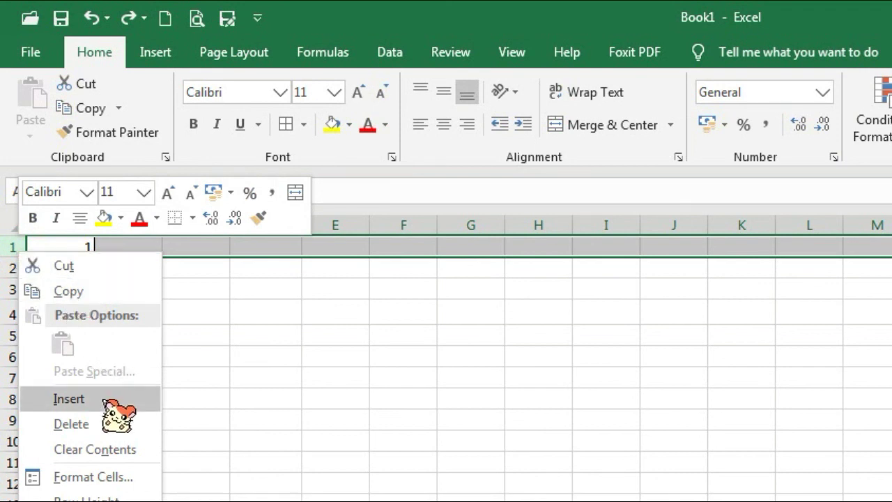
pyautogui.click(68, 398)
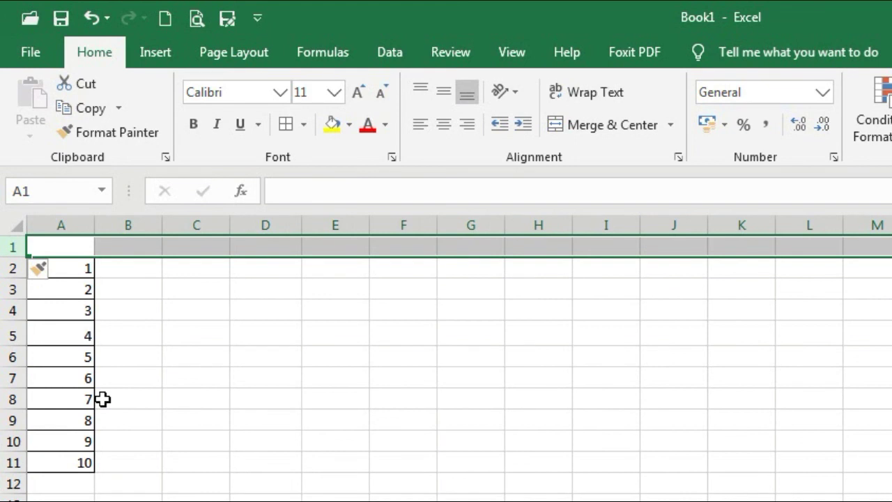
pyautogui.click(179, 351)
# Enter the header "No." in cell A1 above the number series.
pyautogui.click(88, 250)
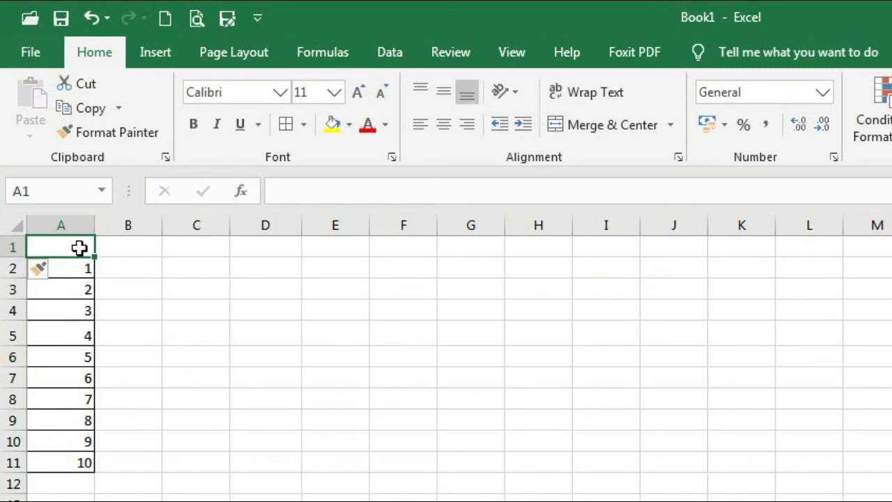
pyautogui.write('No.')
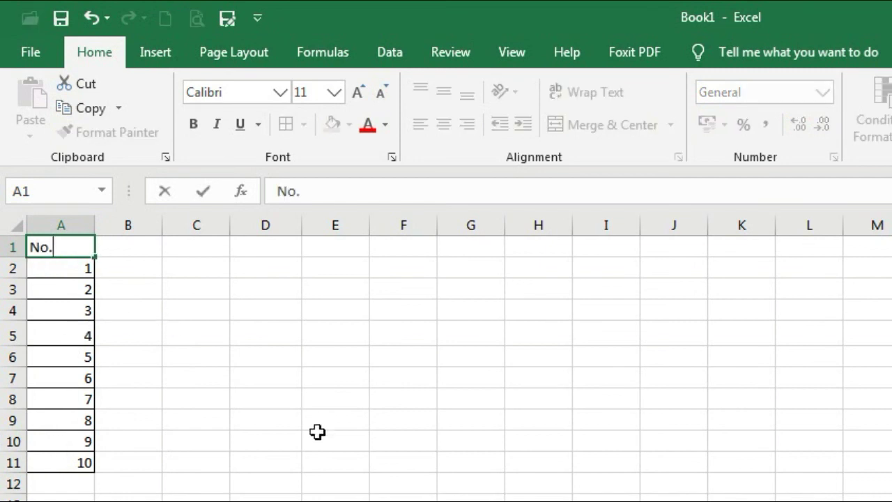
pyautogui.click(269, 457)
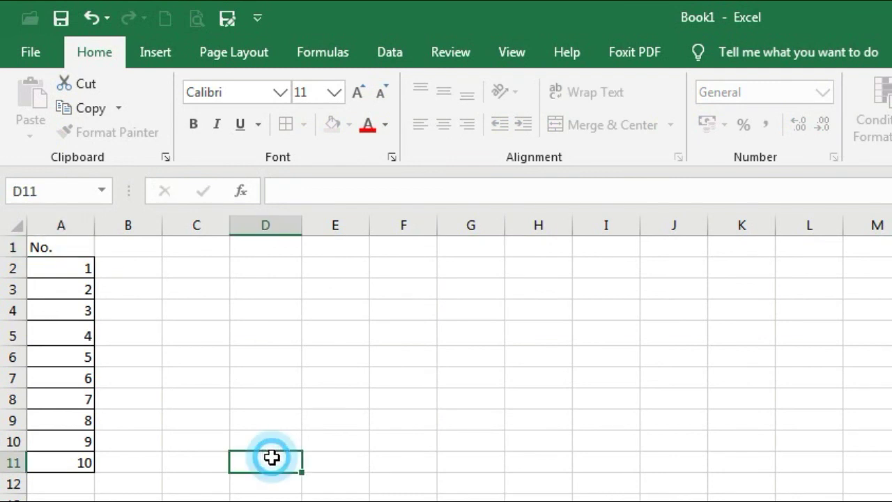
# Apply All Borders to the header cell A1.
pyautogui.click(76, 244)
pyautogui.click(286, 124)
pyautogui.click(269, 402)
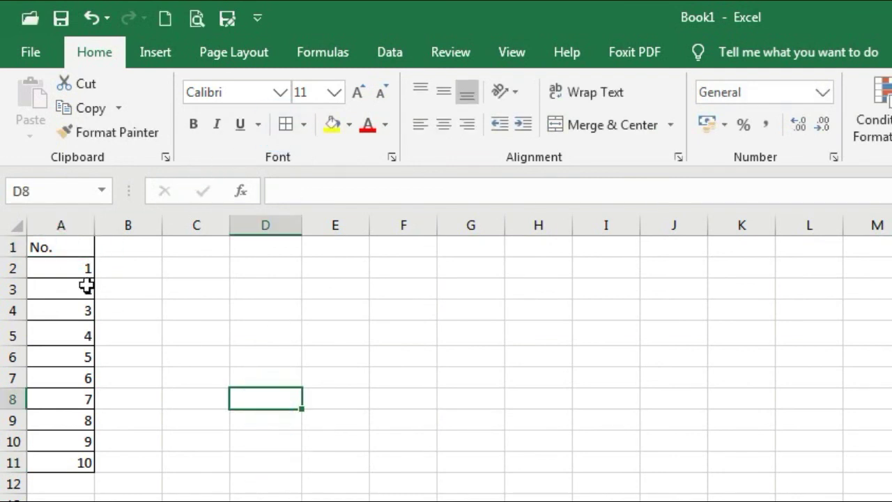
# Fill the header cell A1 with a light green theme colour.
pyautogui.click(74, 245)
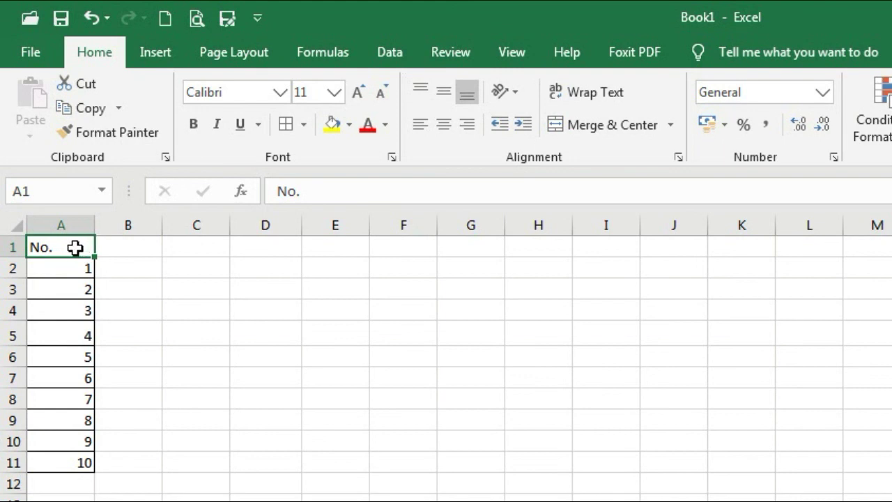
pyautogui.click(349, 126)
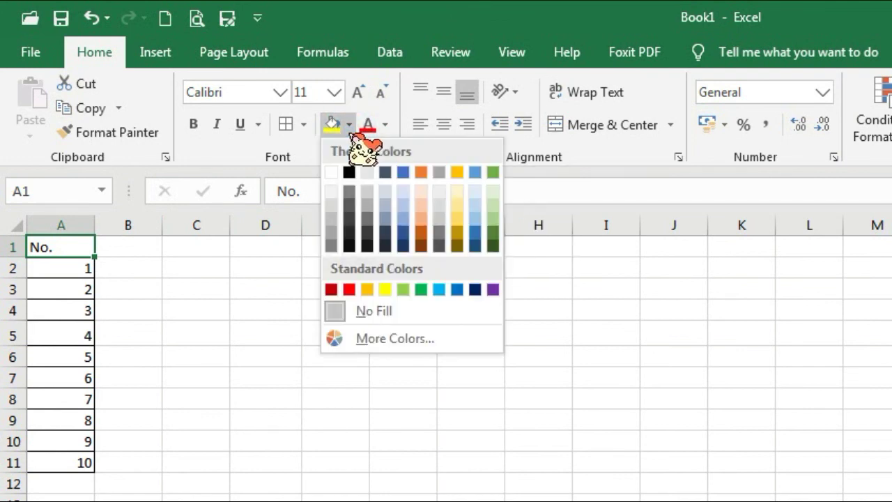
pyautogui.click(348, 126)
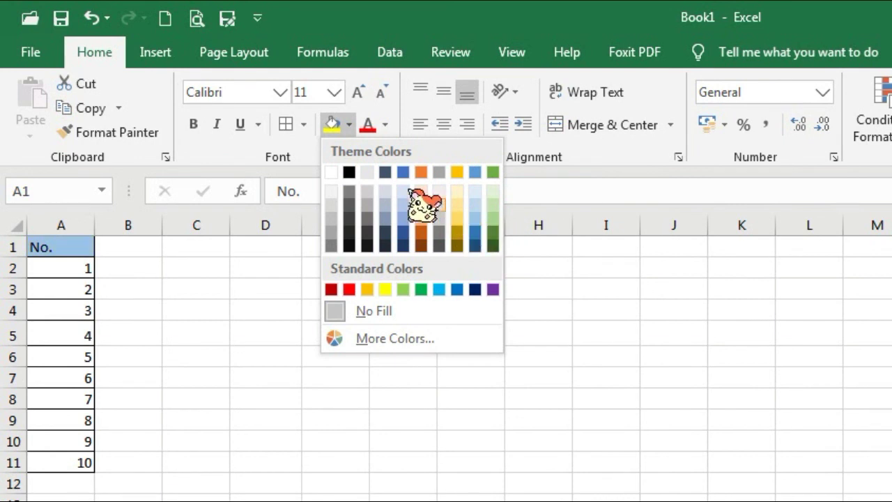
pyautogui.click(492, 204)
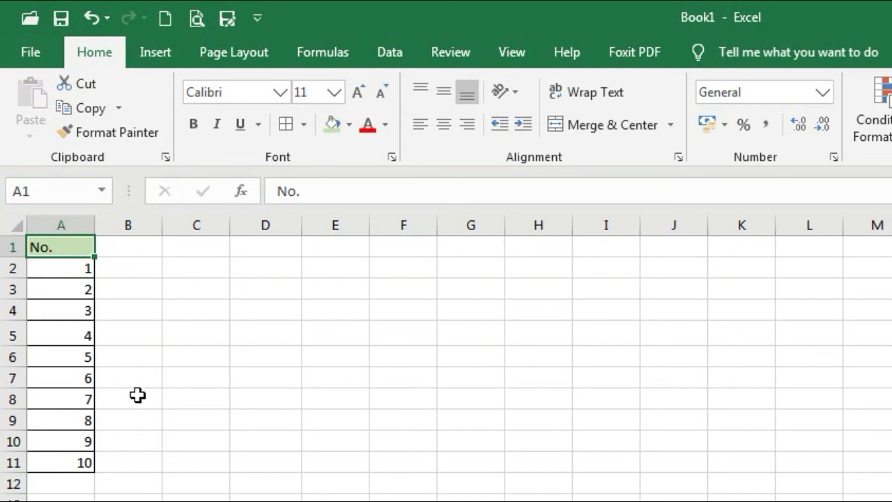
# Delete the entire row 11, which holds the number 10.
pyautogui.click(72, 465)
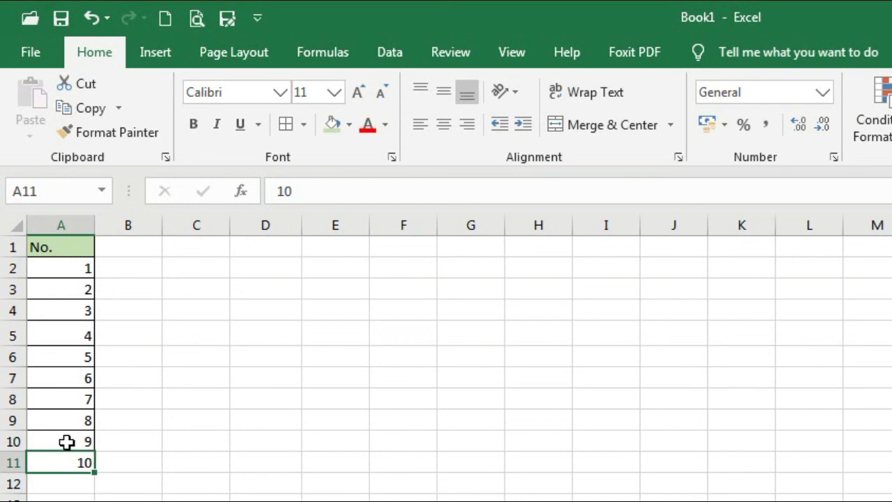
pyautogui.click(66, 442)
pyautogui.click(64, 439)
pyautogui.press('Down')
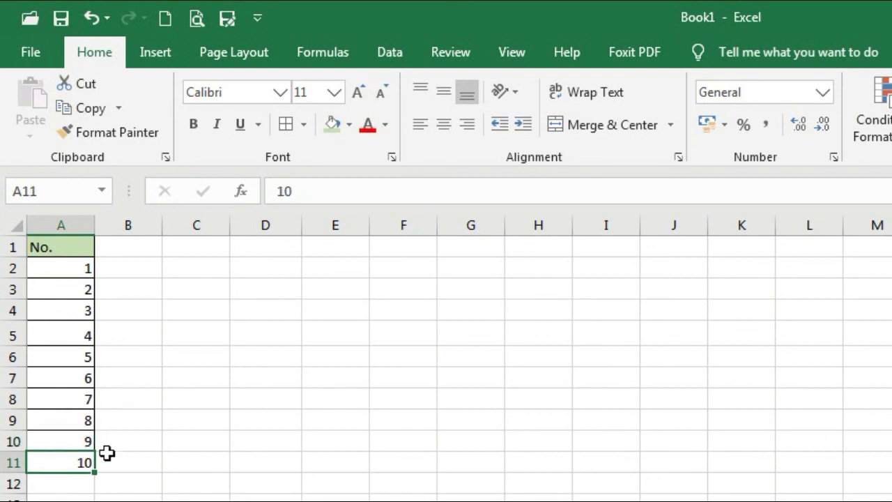
pyautogui.rightClick(11, 462)
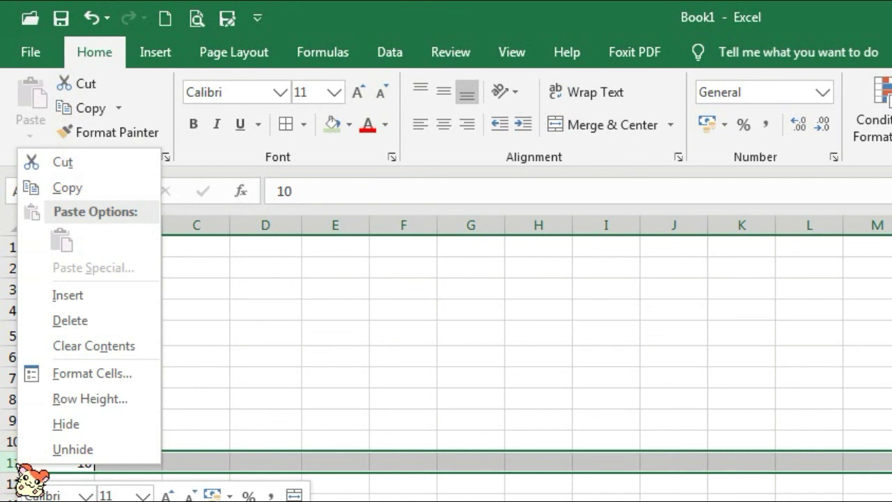
pyautogui.click(115, 322)
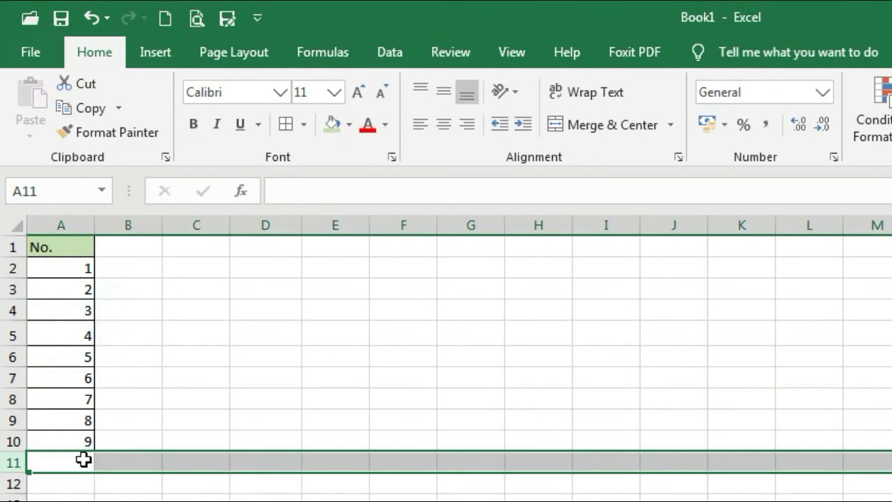
pyautogui.click(80, 460)
pyautogui.click(82, 454)
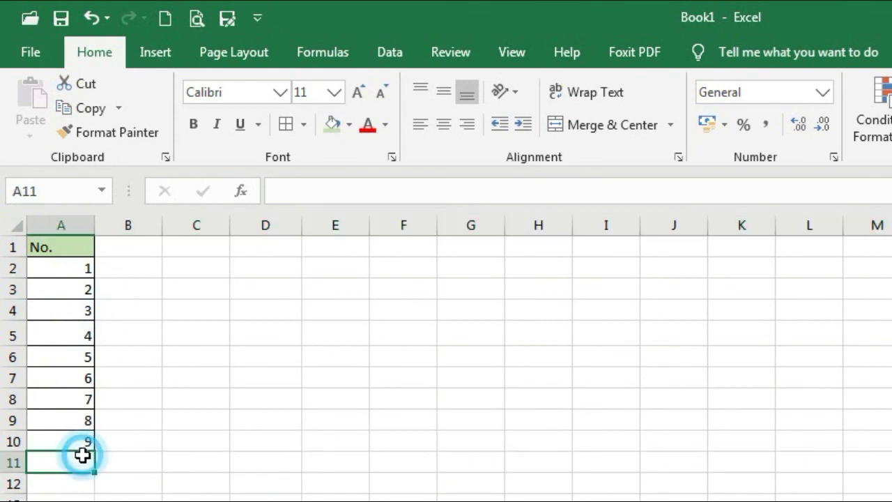